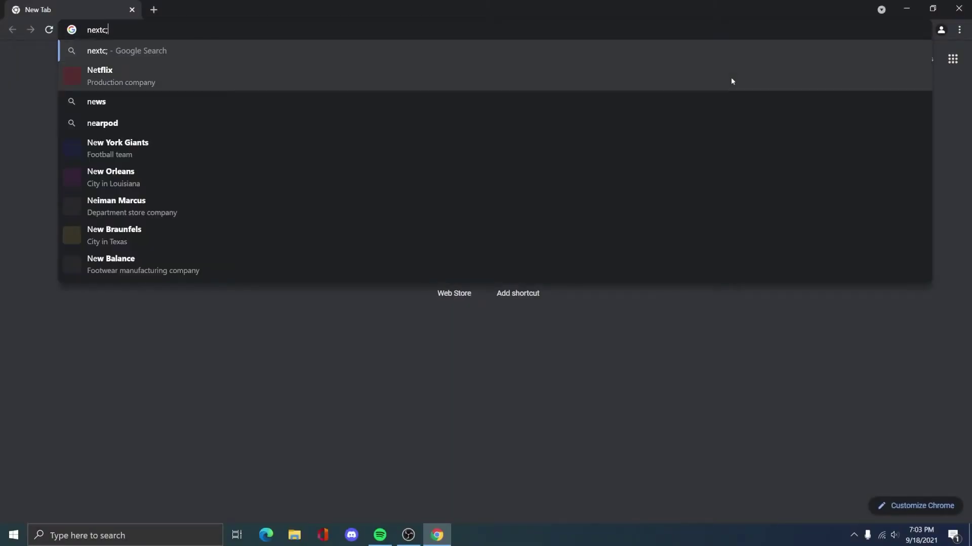
- On nextcloud.com, download the Windows 10 client installer Nextcloud-3.3.3-x64.msi from Desktop & mobile apps
{"action": "type", "text": "com"}
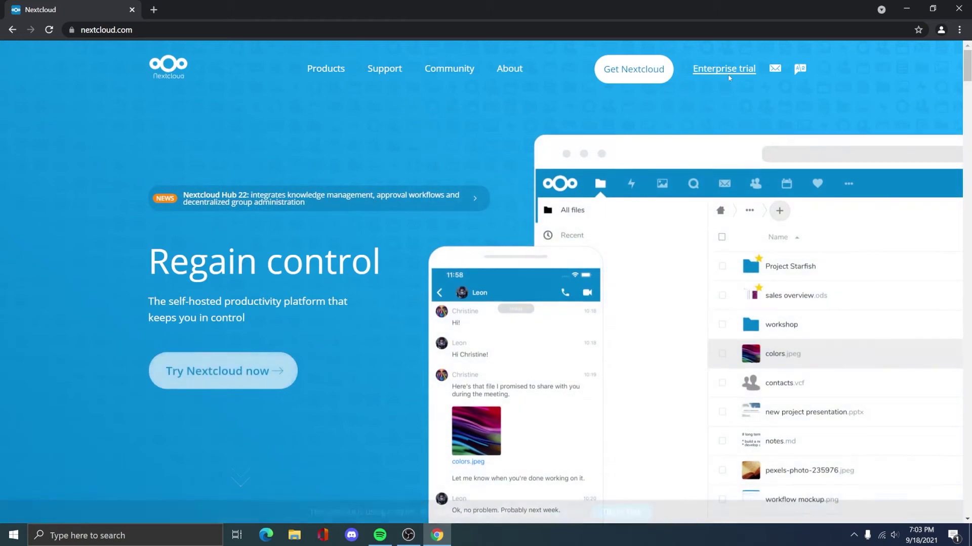
{"action": "mouse_move", "coordinate": [653, 70]}
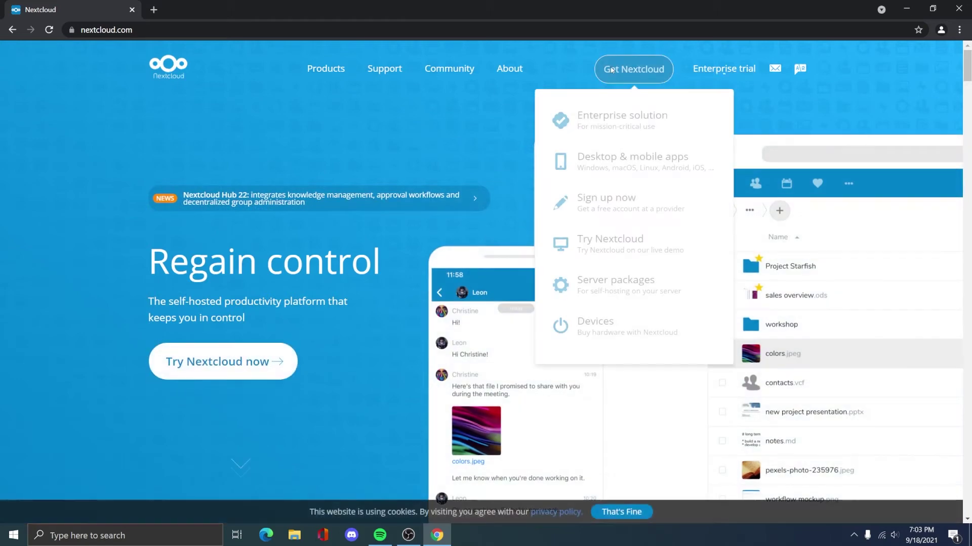
{"action": "left_click", "coordinate": [611, 168]}
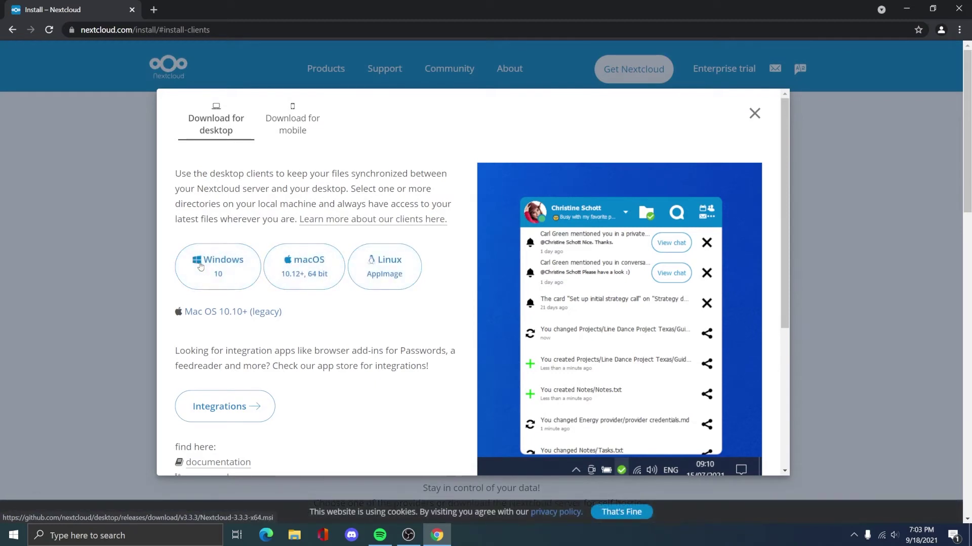
{"action": "left_click", "coordinate": [210, 267]}
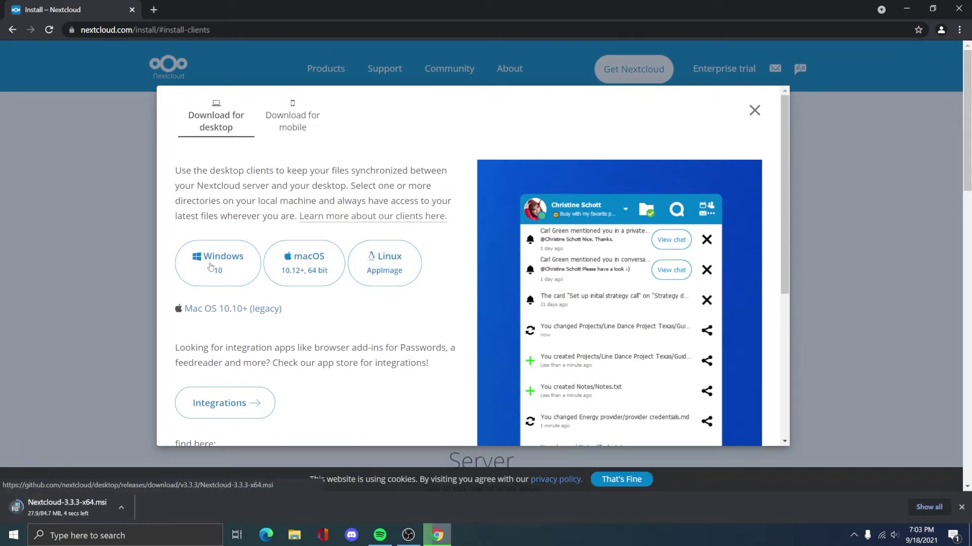
- Run Nextcloud-3.3.3-x64.msi with default options and finish setup with Launch Nextcloud checked
{"action": "left_click", "coordinate": [63, 508]}
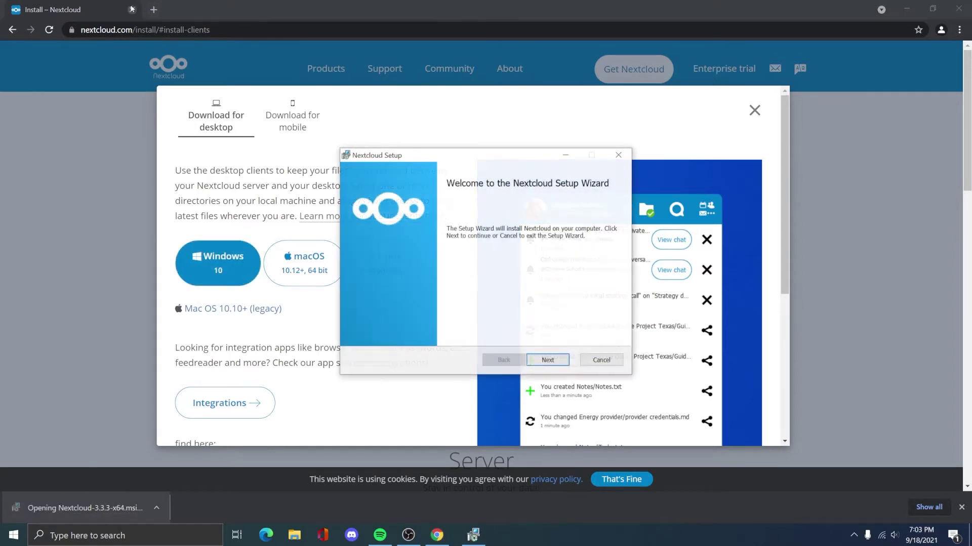
{"action": "left_click", "coordinate": [132, 9]}
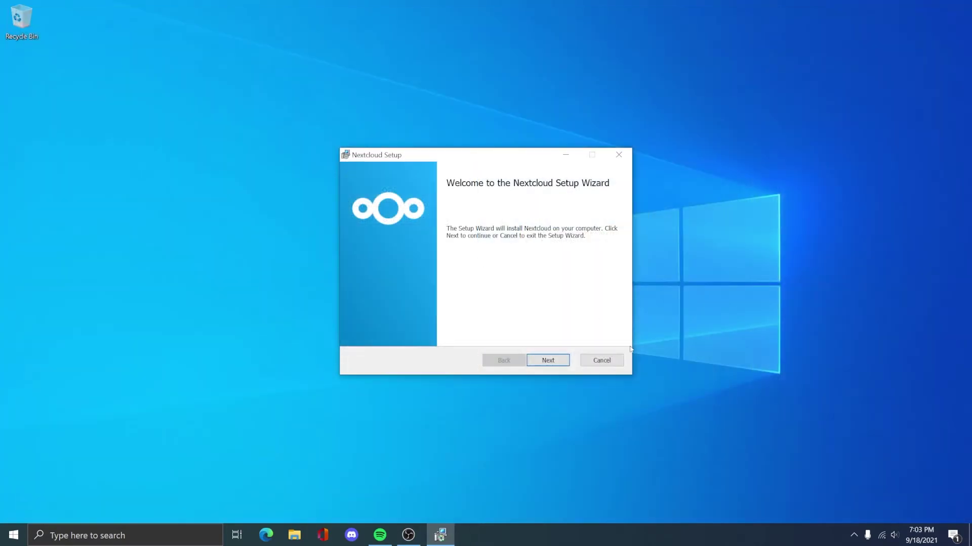
{"action": "left_click", "coordinate": [549, 362]}
{"action": "left_click", "coordinate": [557, 361]}
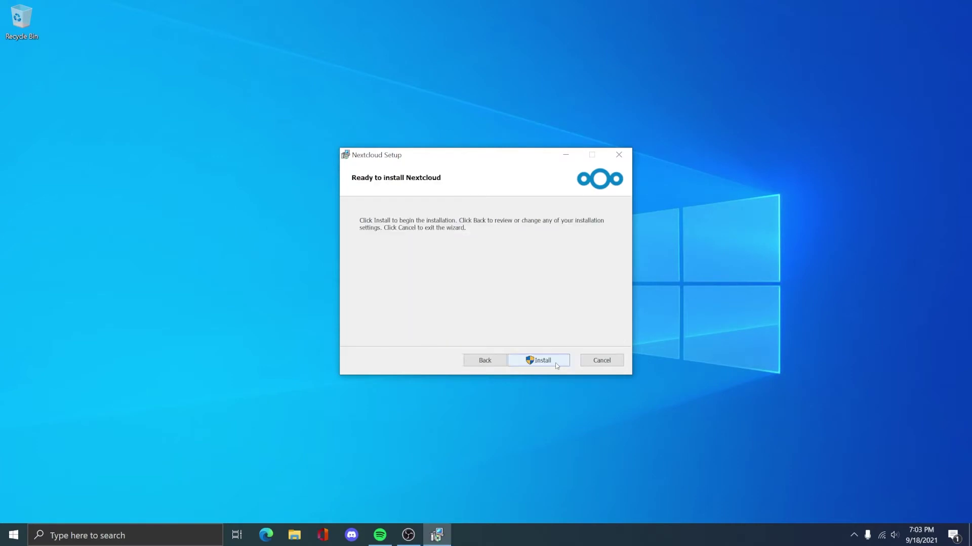
{"action": "left_click", "coordinate": [555, 361]}
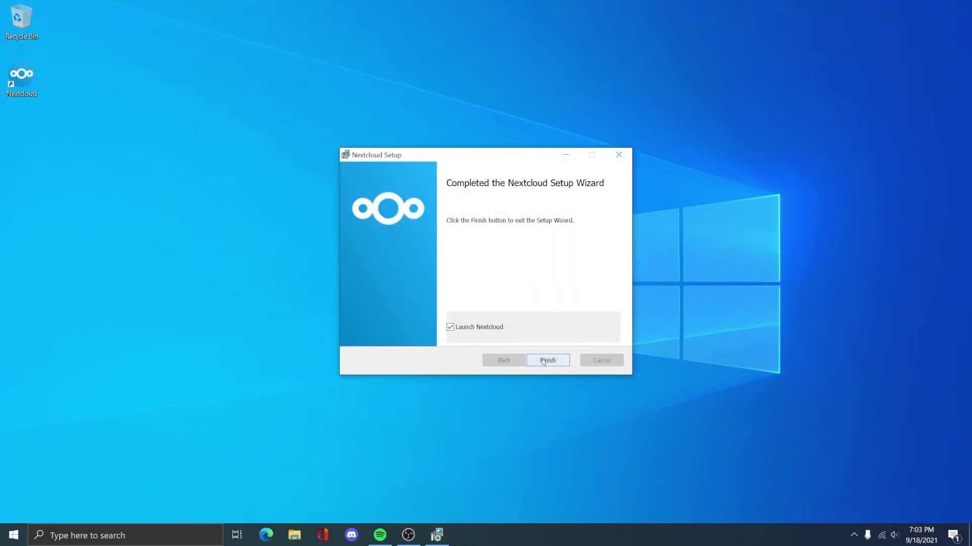
{"action": "left_click", "coordinate": [532, 361]}
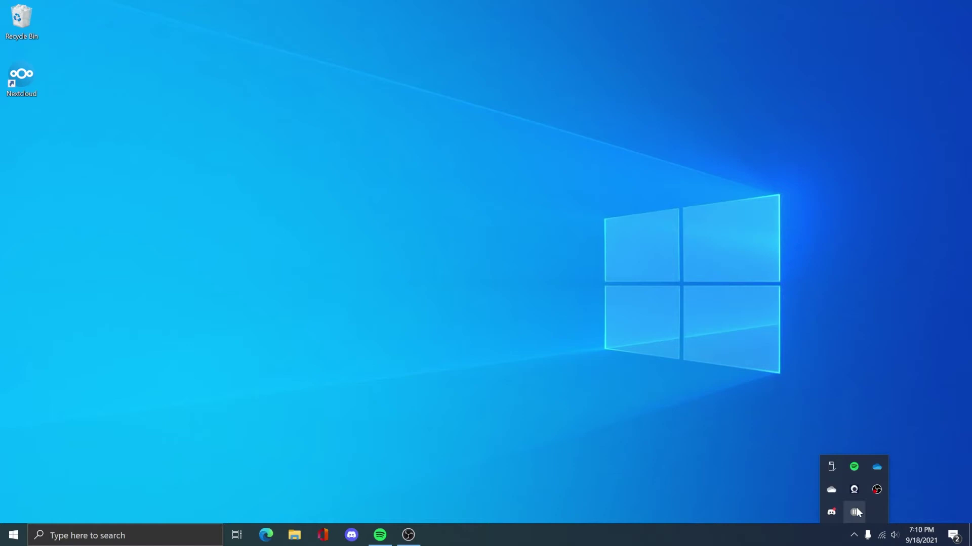
- From the tray icon's Nextcloud Settings, start a folder sync connection using the local Pictures folder
{"action": "right_click", "coordinate": [855, 509]}
{"action": "left_click", "coordinate": [883, 485]}
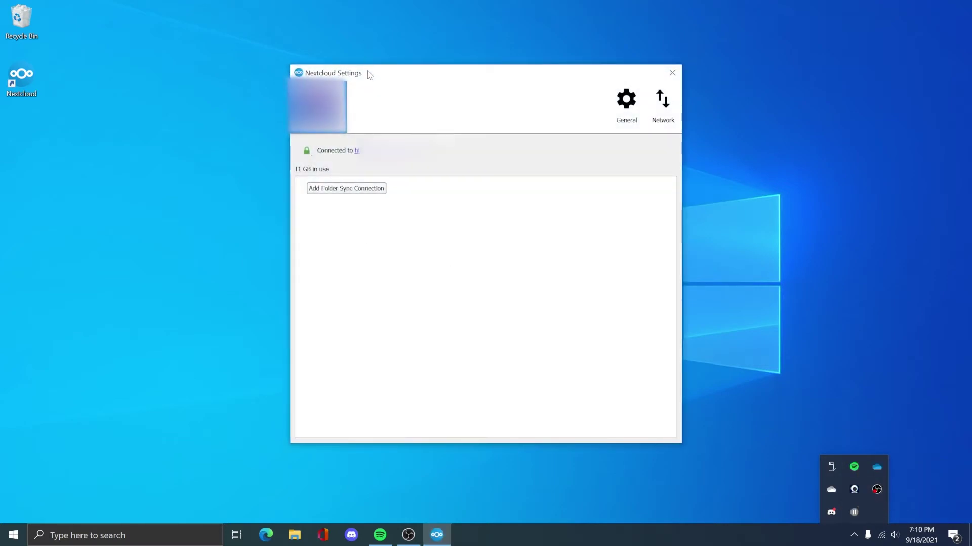
{"action": "left_click", "coordinate": [354, 191]}
{"action": "left_click", "coordinate": [613, 206]}
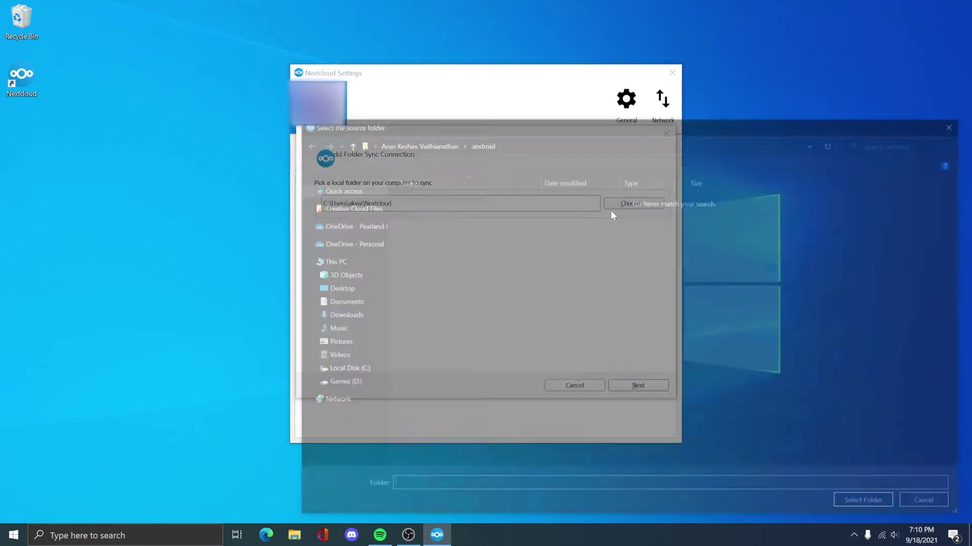
{"action": "left_click", "coordinate": [352, 262]}
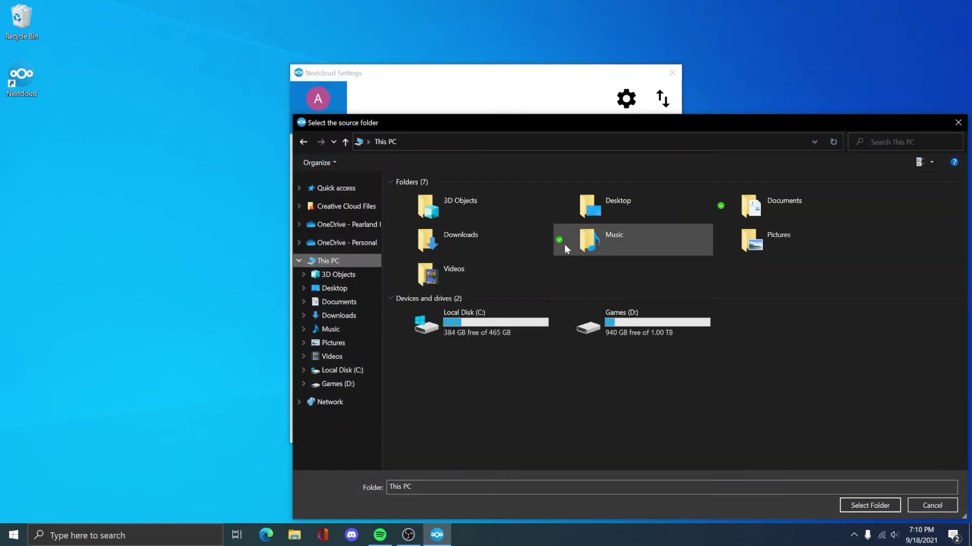
{"action": "left_click", "coordinate": [791, 245]}
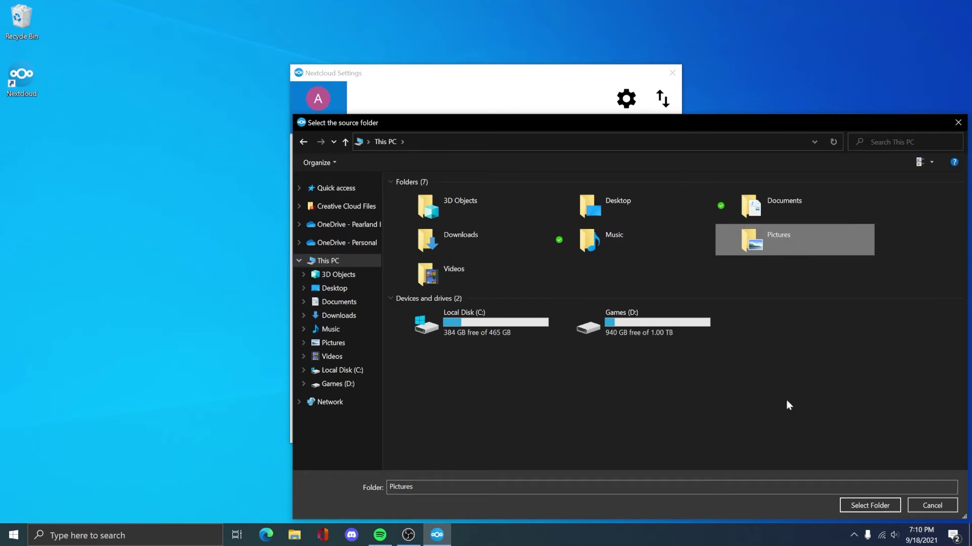
{"action": "left_click", "coordinate": [859, 509]}
- Map it to remote /Pictures, turn off Use virtual files, and add the sync connection
{"action": "left_click", "coordinate": [634, 387]}
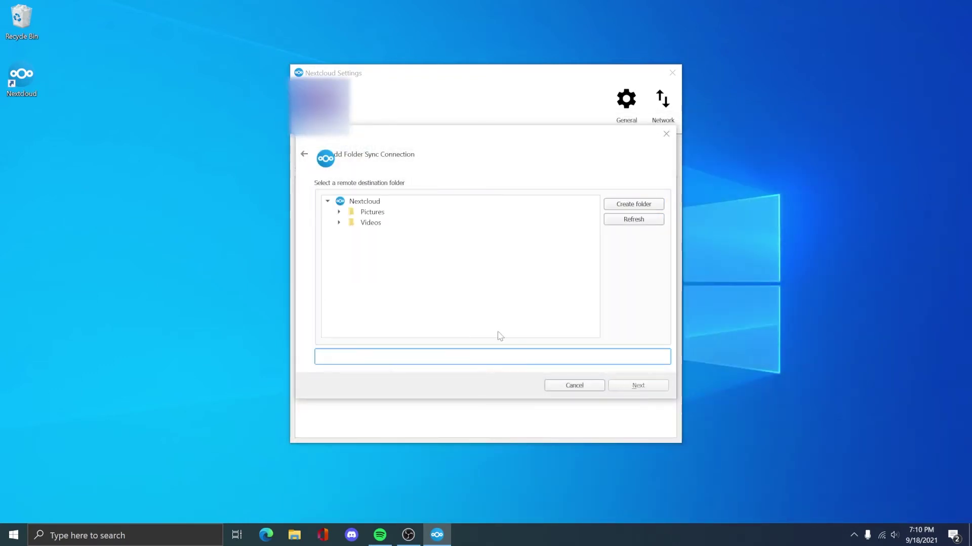
{"action": "left_click", "coordinate": [364, 213]}
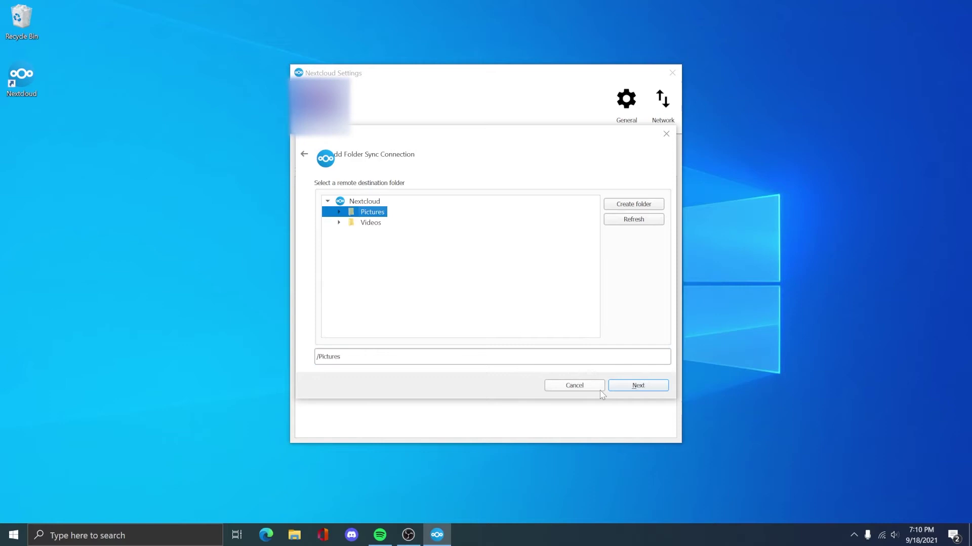
{"action": "left_click", "coordinate": [636, 389]}
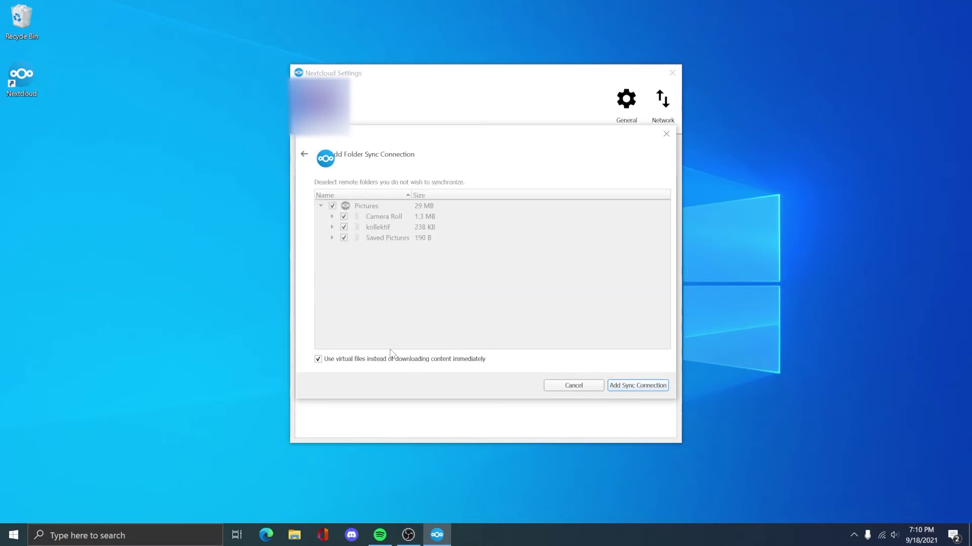
{"action": "left_click", "coordinate": [352, 364]}
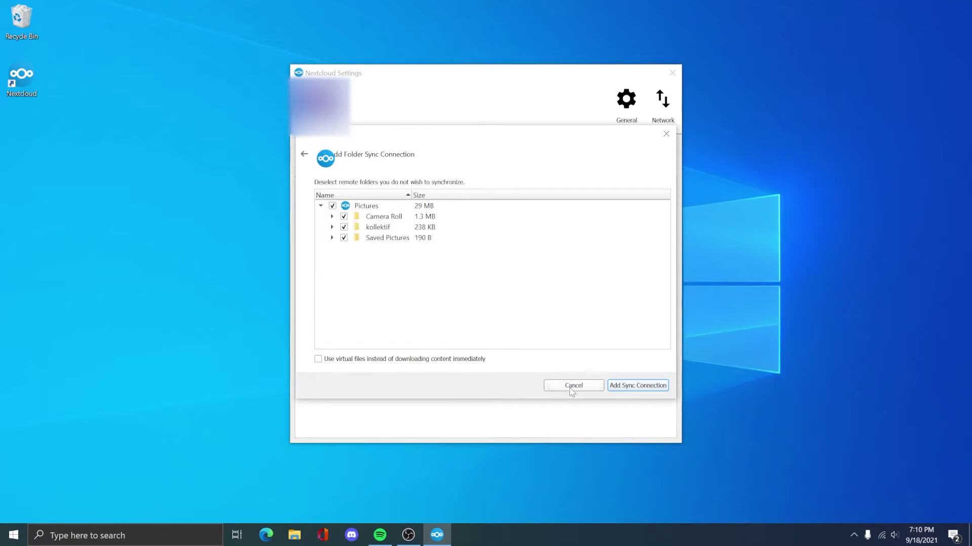
{"action": "left_click", "coordinate": [631, 388]}
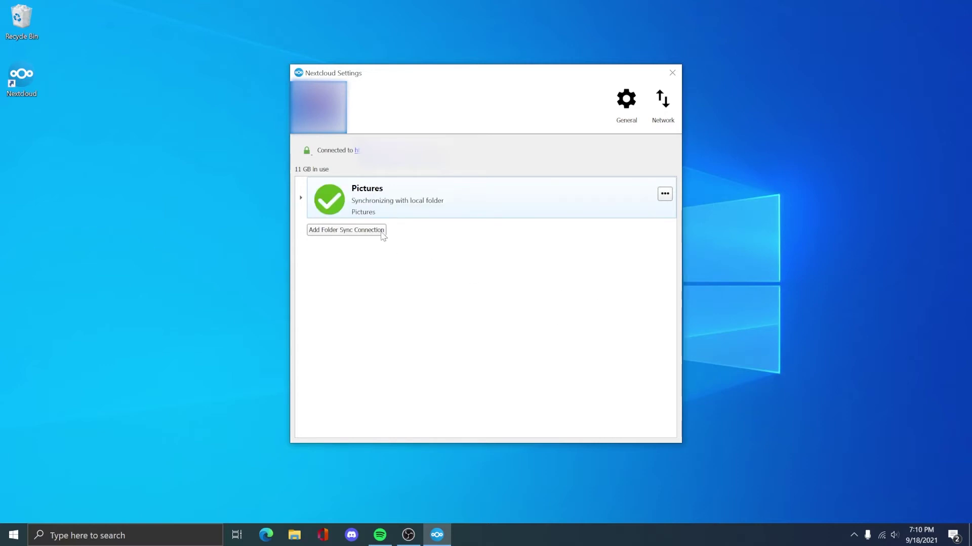
- Link the local Videos folder to remote /Videos with Use virtual files unchecked
{"action": "left_click", "coordinate": [346, 230]}
{"action": "left_click", "coordinate": [649, 210]}
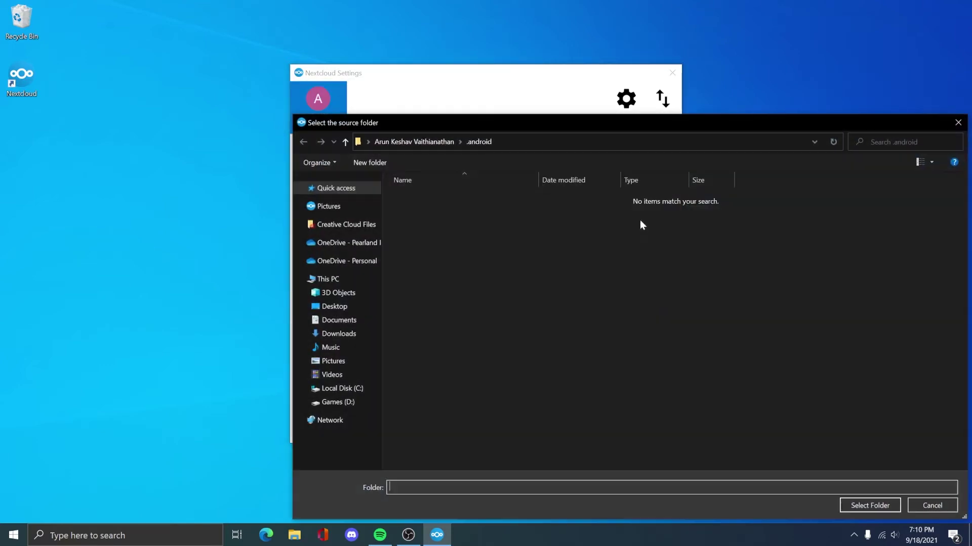
{"action": "left_click", "coordinate": [338, 280]}
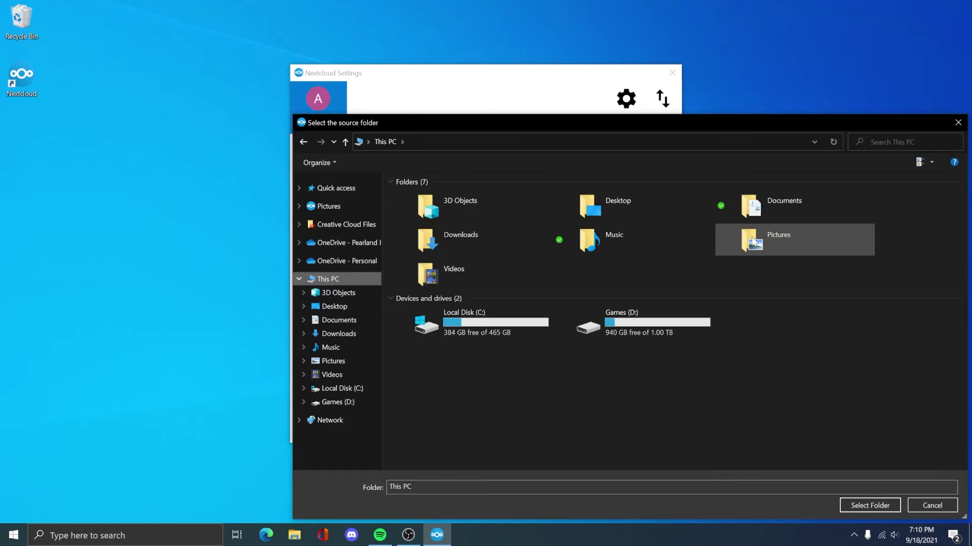
{"action": "left_click", "coordinate": [444, 281]}
{"action": "left_click", "coordinate": [892, 512]}
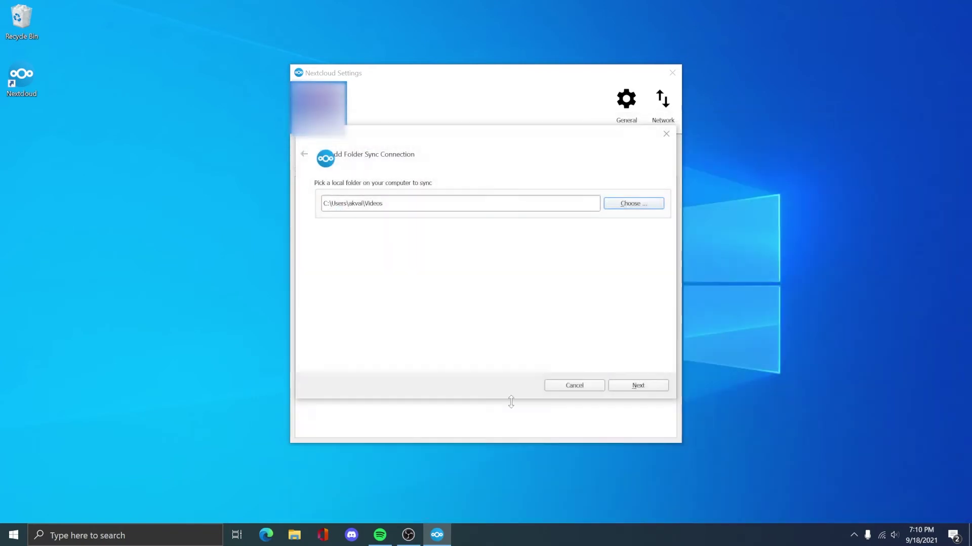
{"action": "left_click", "coordinate": [637, 388]}
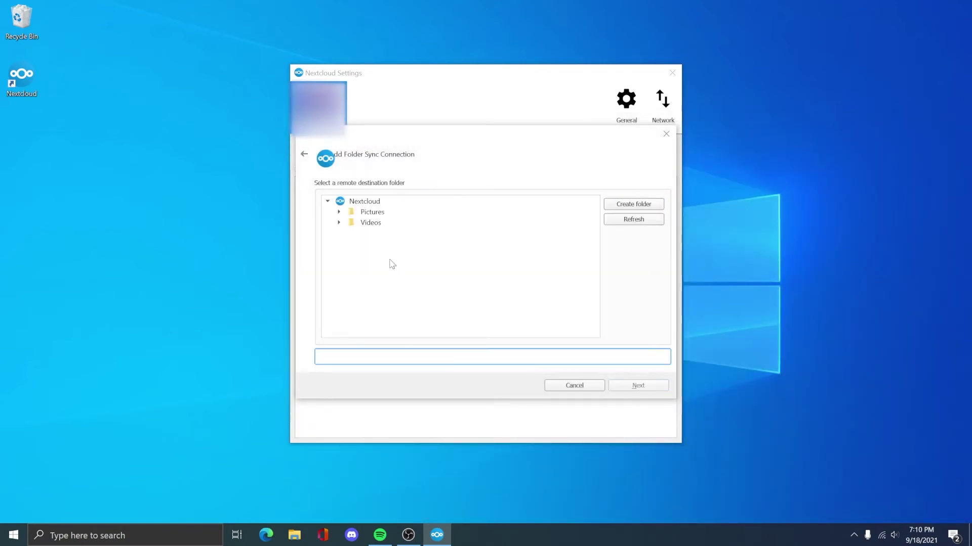
{"action": "left_click", "coordinate": [374, 226]}
{"action": "left_click", "coordinate": [622, 385]}
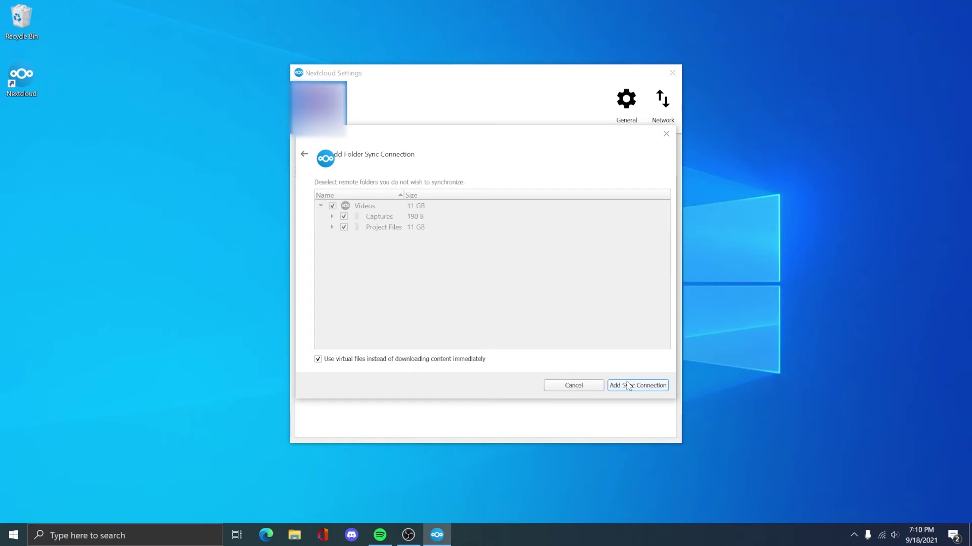
{"action": "left_click", "coordinate": [378, 359]}
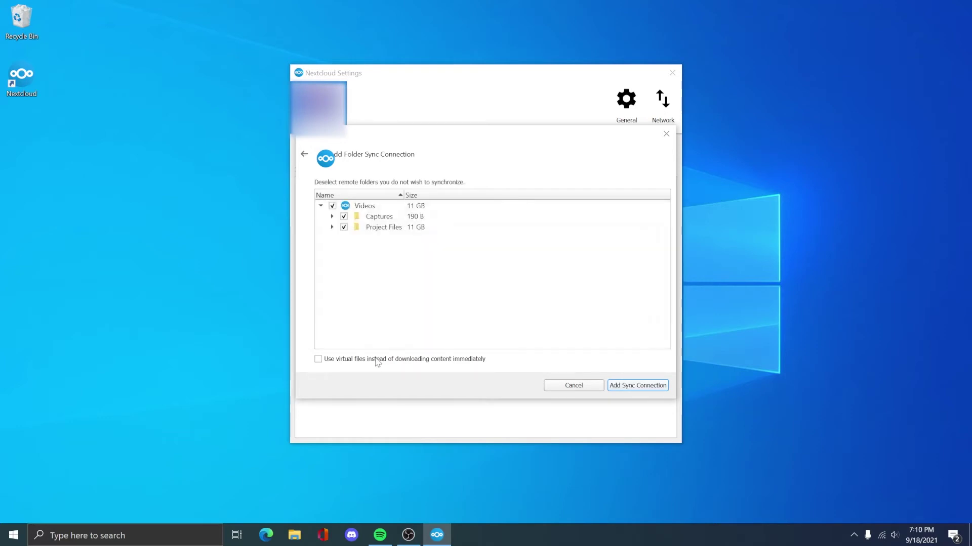
{"action": "left_click", "coordinate": [636, 386]}
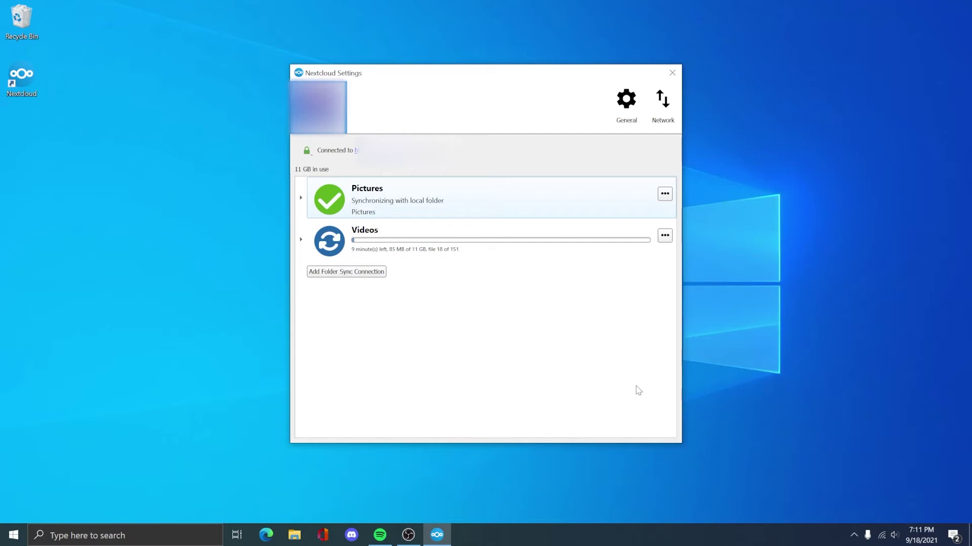
- In File Explorer, open This PC > Pictures to check the synced images
{"action": "left_click", "coordinate": [294, 535]}
{"action": "left_click", "coordinate": [454, 254]}
{"action": "double_click", "coordinate": [454, 254]}
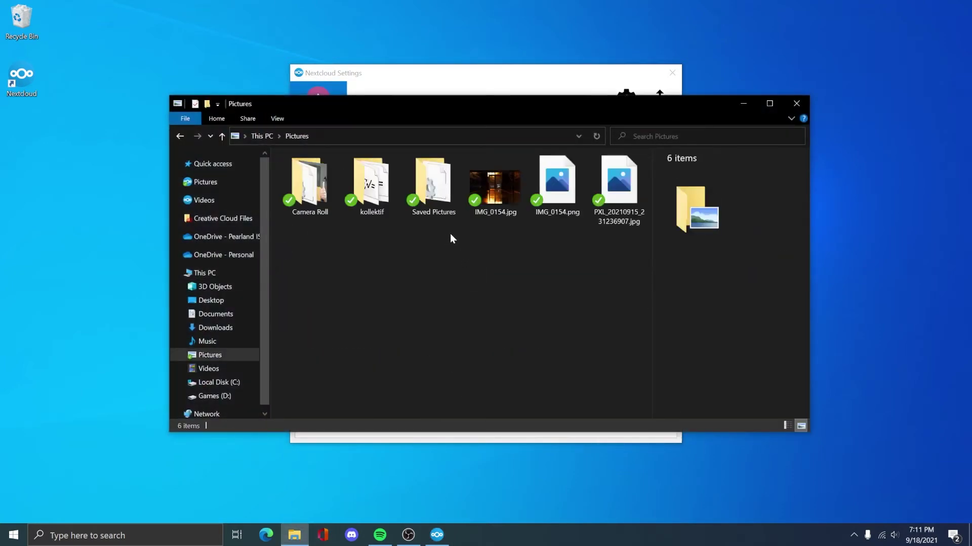
{"action": "key", "text": "alt+Left"}
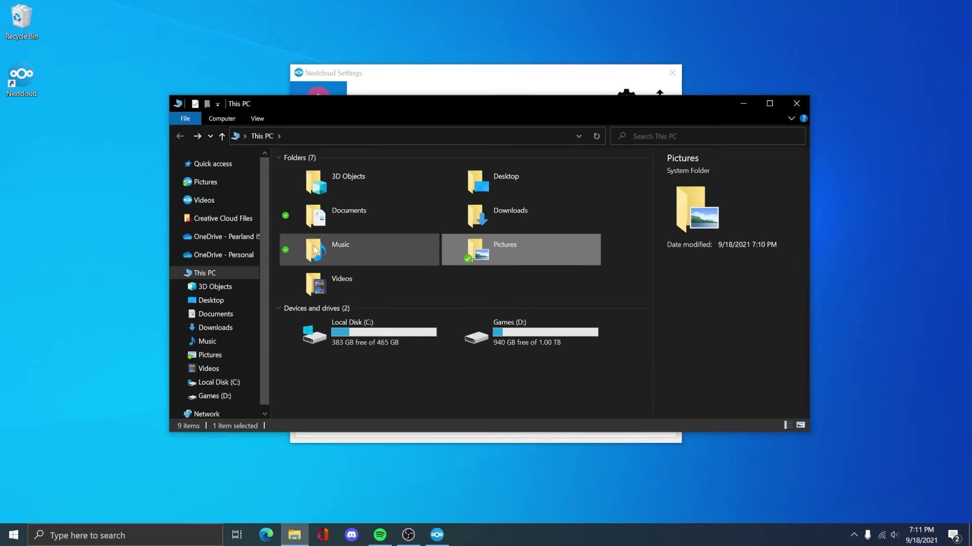
{"action": "left_click", "coordinate": [287, 257]}
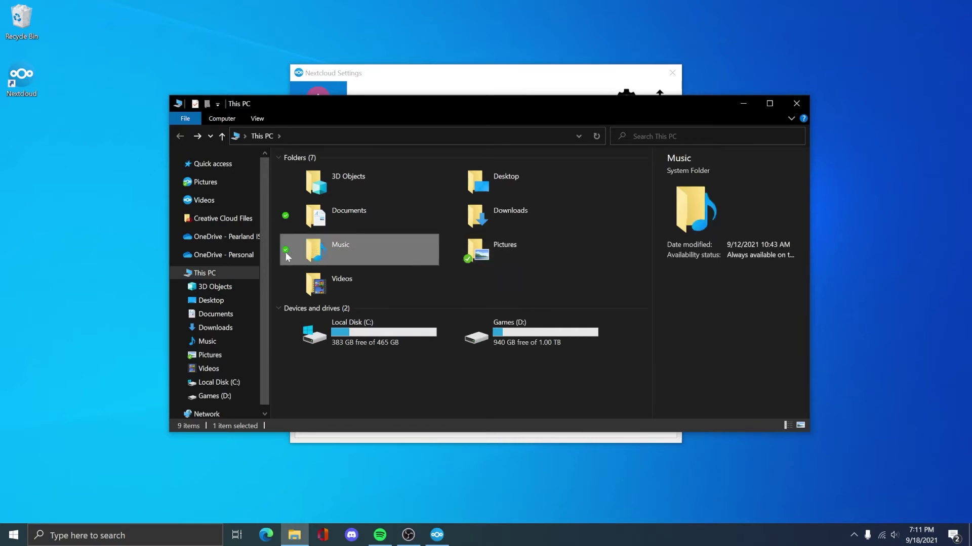
{"action": "left_click", "coordinate": [467, 264]}
{"action": "double_click", "coordinate": [500, 252]}
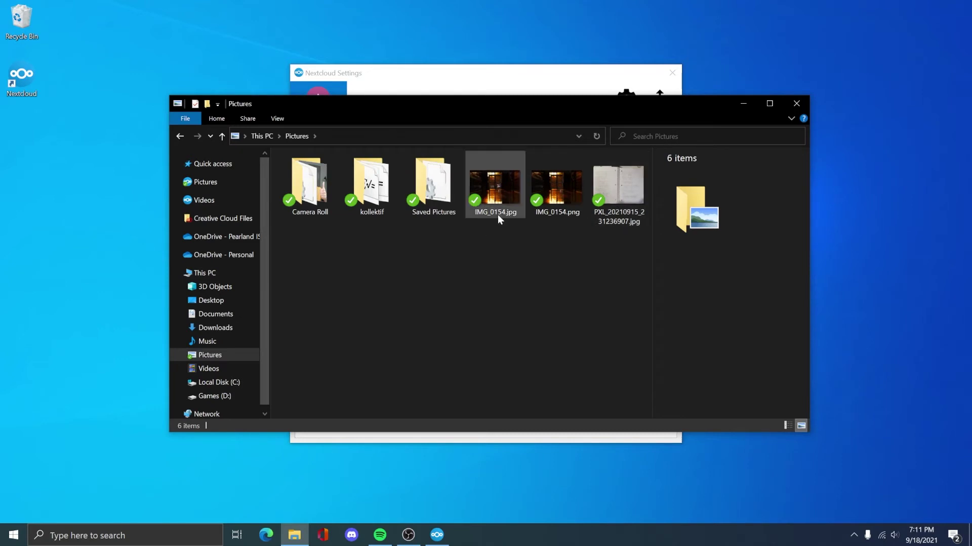
- Browse This PC > Videos > Project Files, return to This PC, and close File Explorer
{"action": "left_click", "coordinate": [263, 137]}
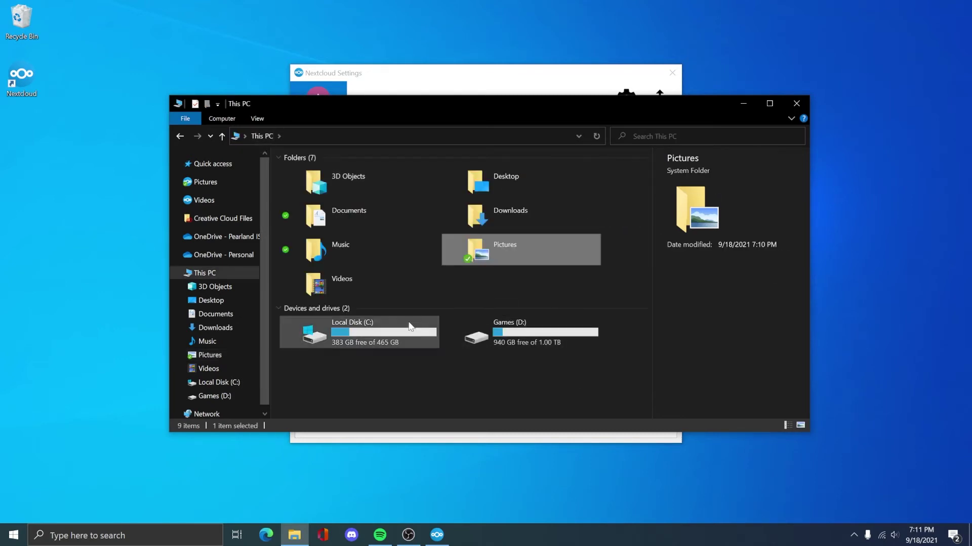
{"action": "double_click", "coordinate": [336, 284]}
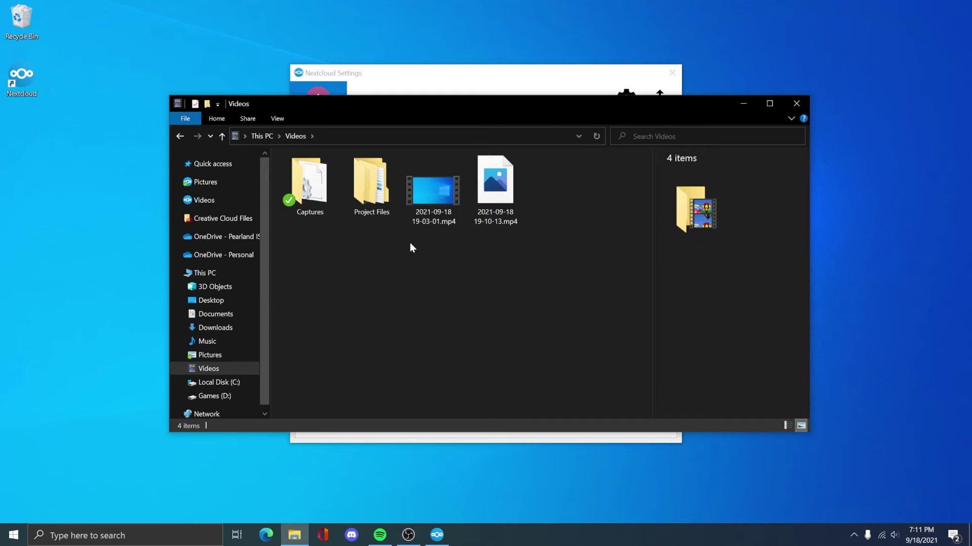
{"action": "double_click", "coordinate": [366, 195]}
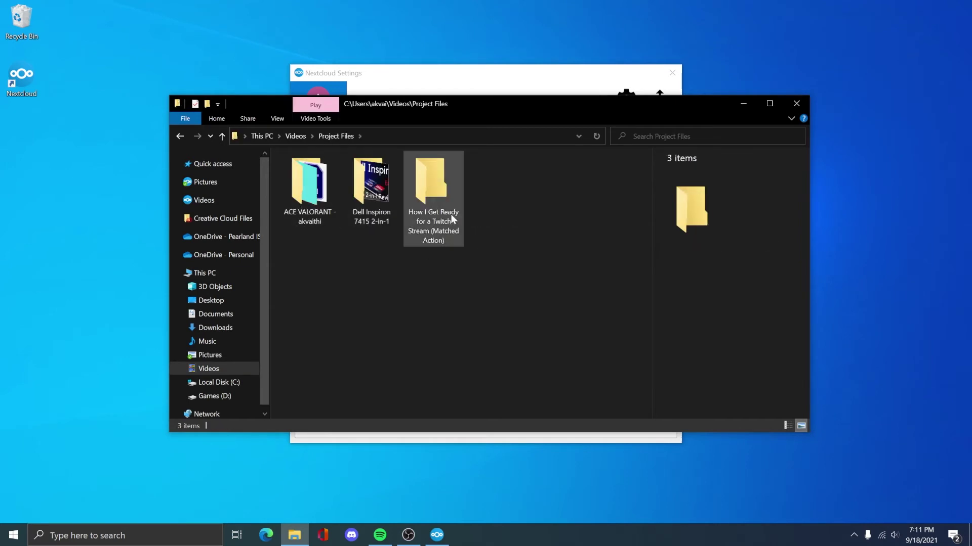
{"action": "left_click", "coordinate": [294, 137]}
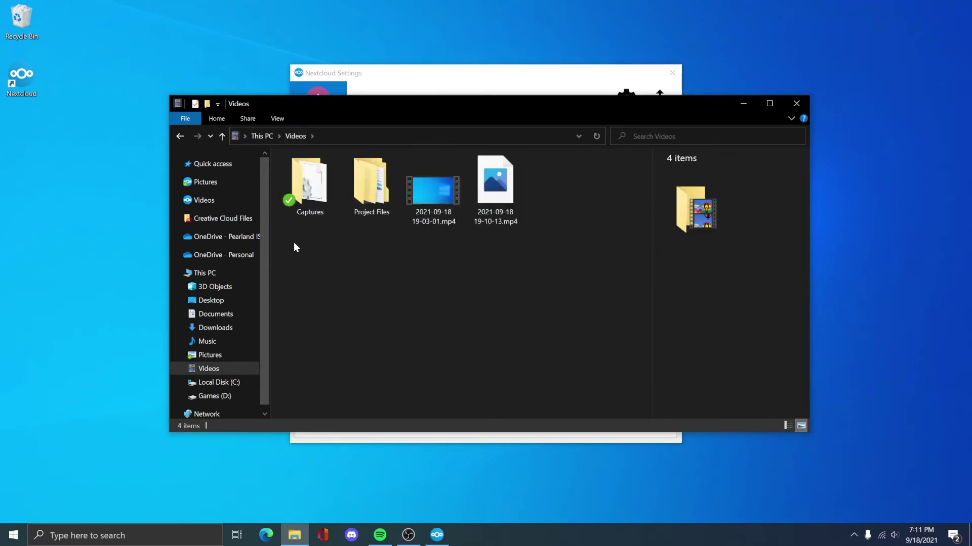
{"action": "left_click", "coordinate": [265, 138]}
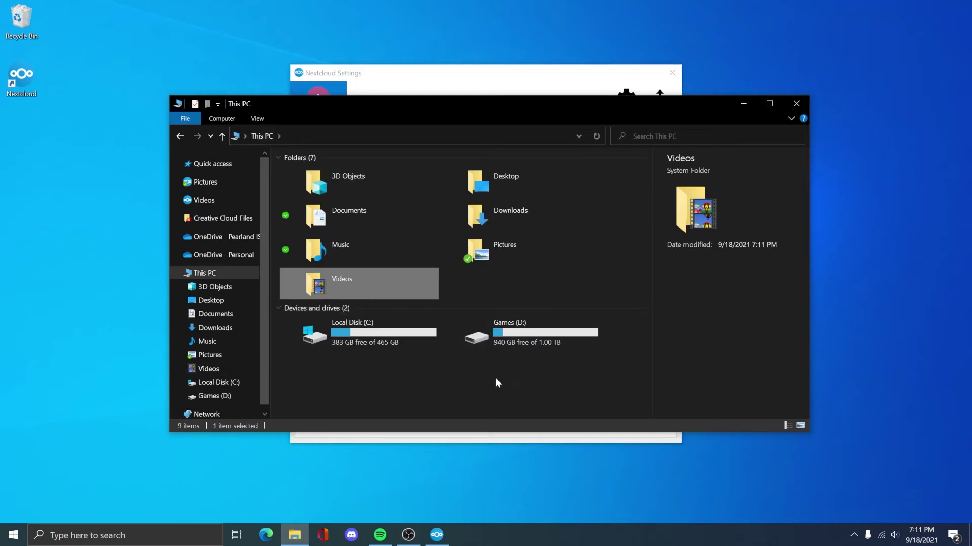
{"action": "left_click", "coordinate": [512, 267]}
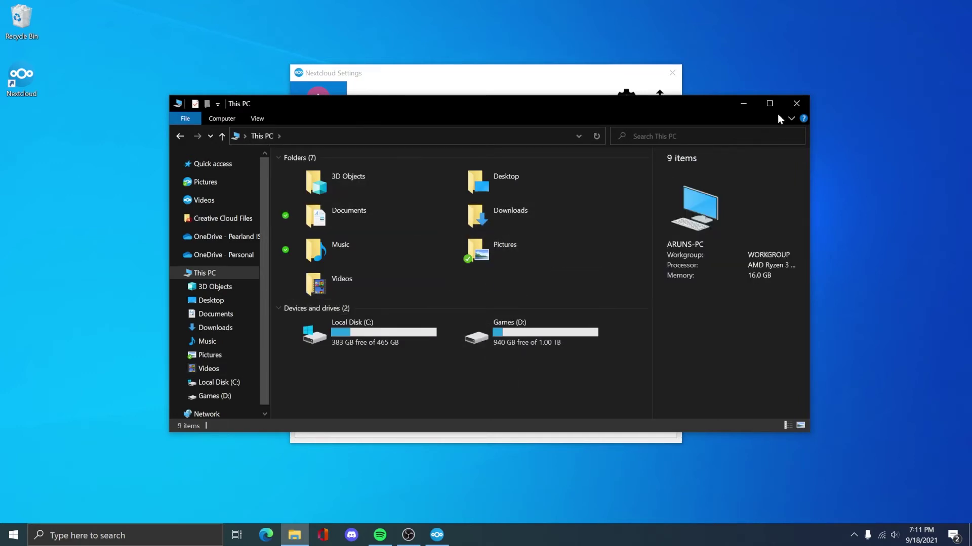
{"action": "left_click", "coordinate": [796, 104]}
- Close Nextcloud Settings, check the tray sync status, and install Nextcloud from Google Play Store
{"action": "left_click", "coordinate": [674, 75]}
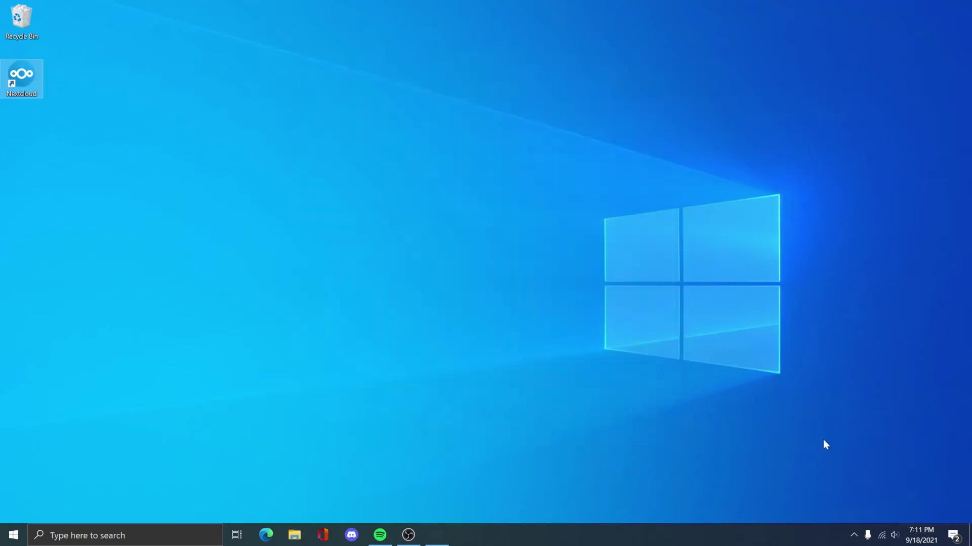
{"action": "left_click", "coordinate": [851, 543]}
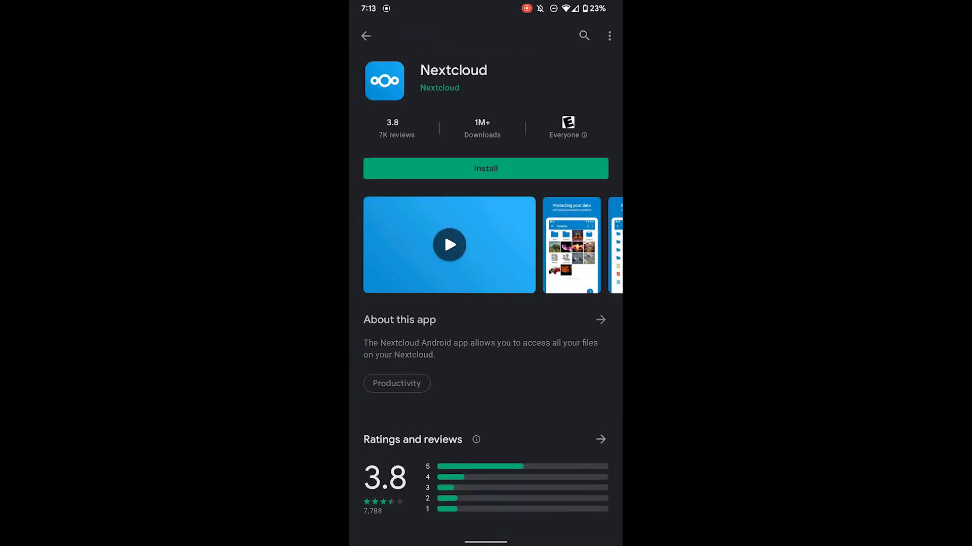
{"action": "left_click_drag", "start_coordinate": [451, 94], "coordinate": [453, 83]}
{"action": "left_click", "coordinate": [426, 168]}
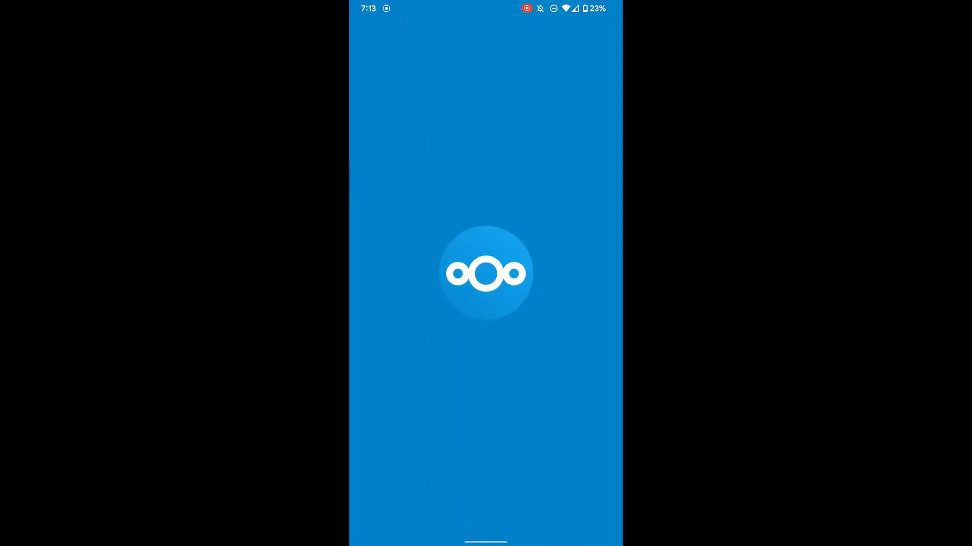
- Enter the server address in the Nextcloud Android app and log in on the web login page
{"action": "left_click", "coordinate": [485, 434]}
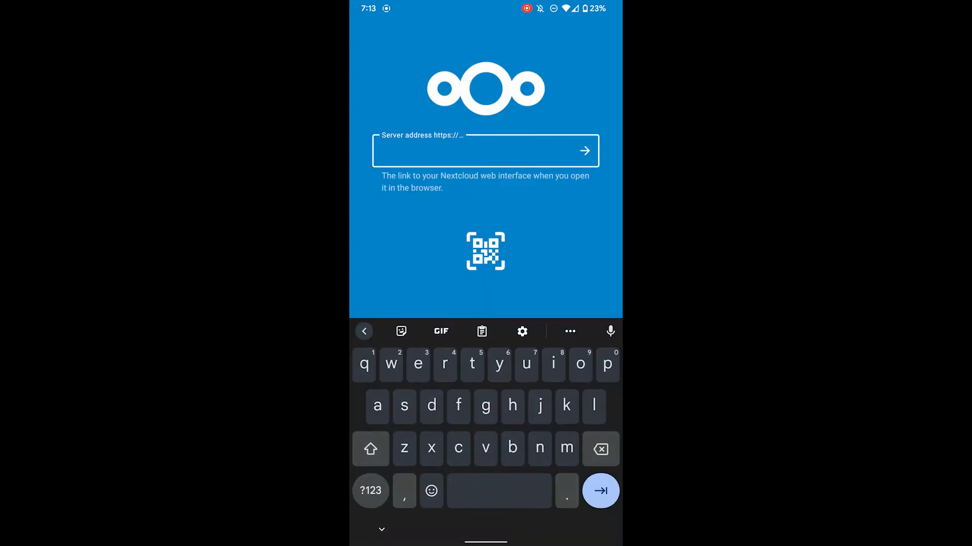
{"action": "left_click", "coordinate": [370, 491]}
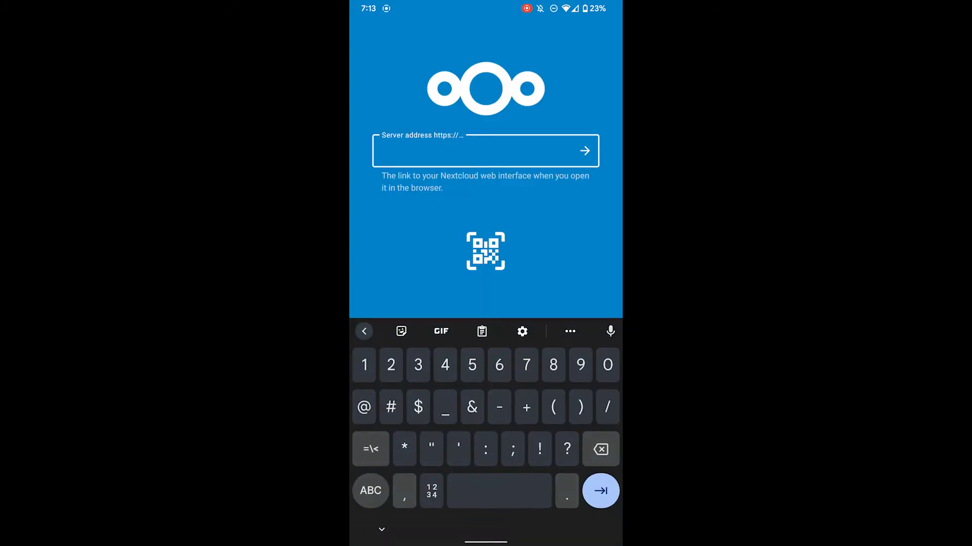
{"action": "left_click", "coordinate": [431, 491]}
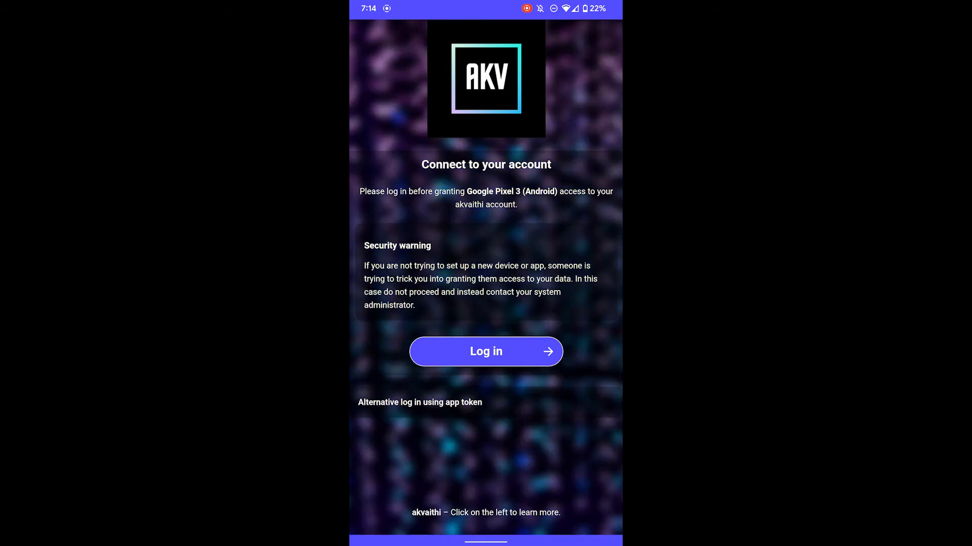
{"action": "left_click", "coordinate": [485, 351]}
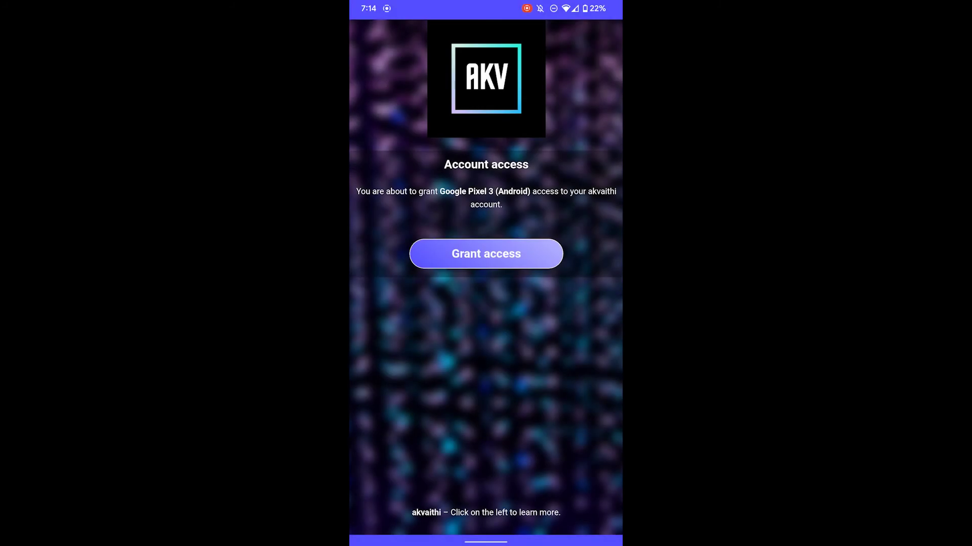
- Grant the phone access to the Nextcloud account
{"action": "left_click", "coordinate": [486, 253]}
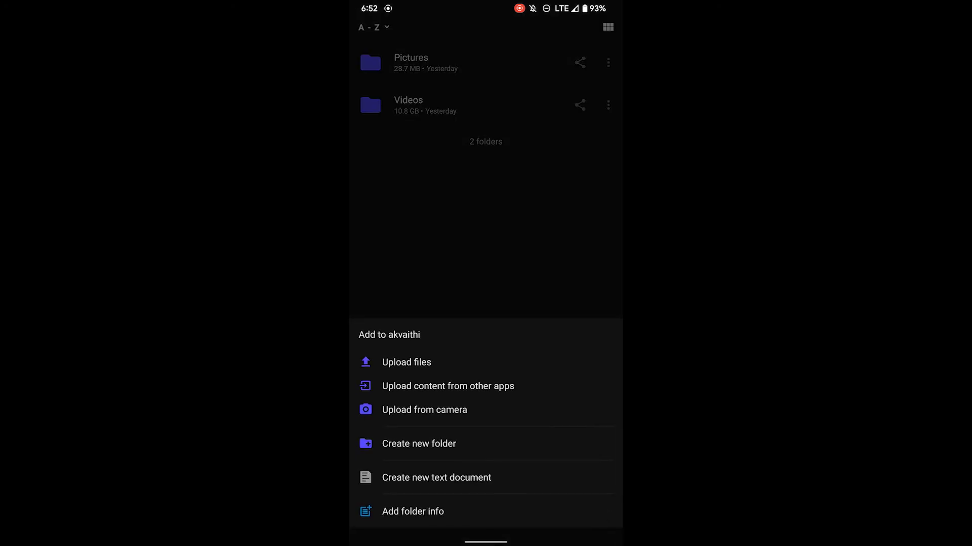
- Upload 20210918_184458_0000.png from Pictures > Canva with Delete file from source folder selected
{"action": "left_click", "coordinate": [424, 362]}
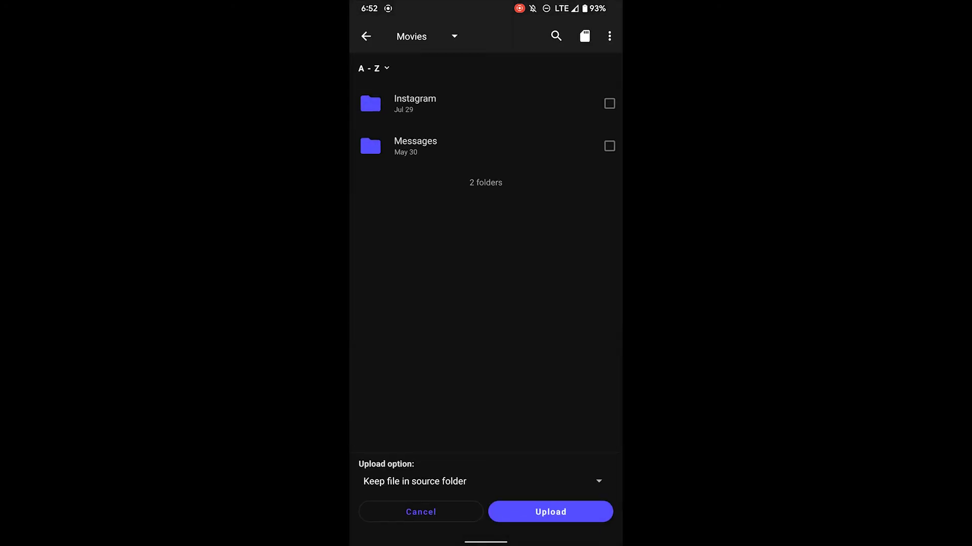
{"action": "left_click", "coordinate": [454, 36]}
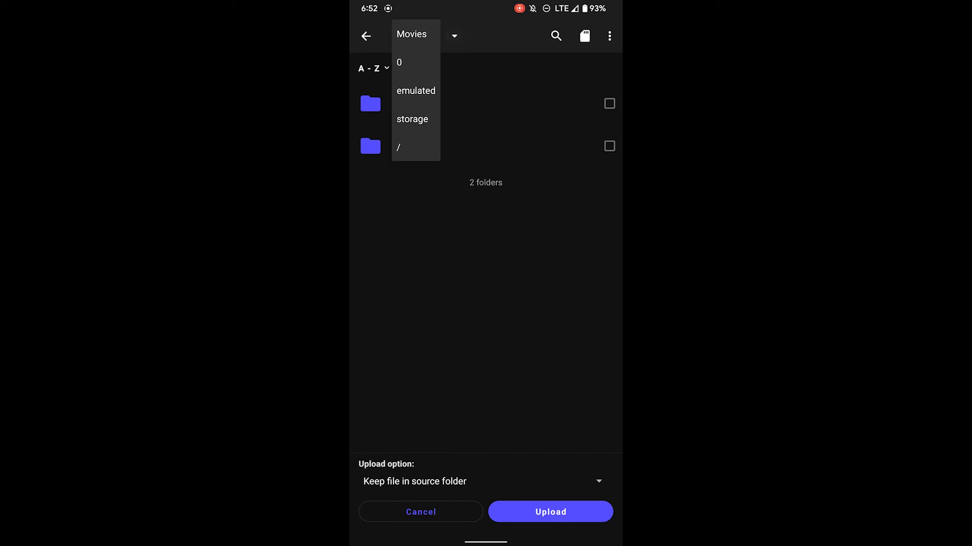
{"action": "left_click", "coordinate": [412, 148]}
{"action": "scroll", "coordinate": [454, 224], "scroll_direction": "down", "scroll_amount": 2}
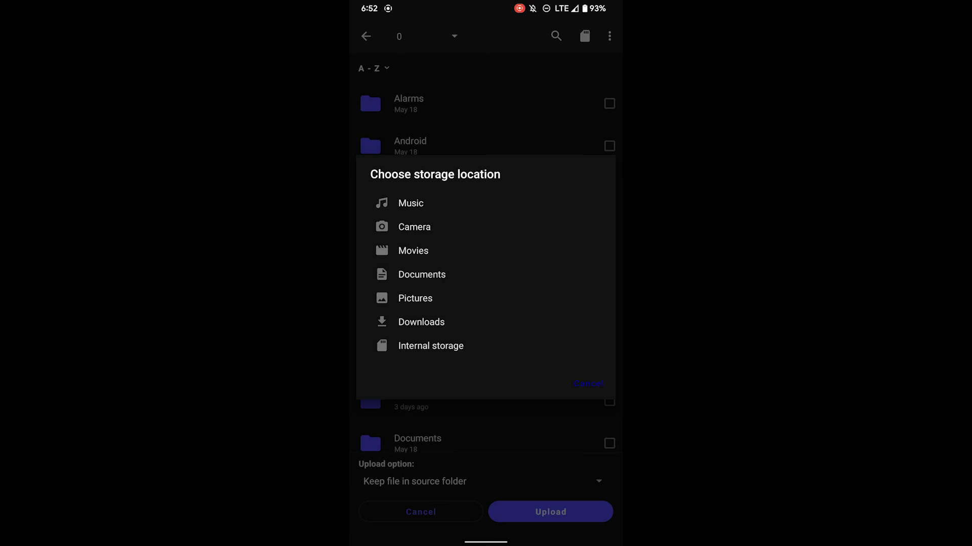
{"action": "left_click", "coordinate": [415, 298]}
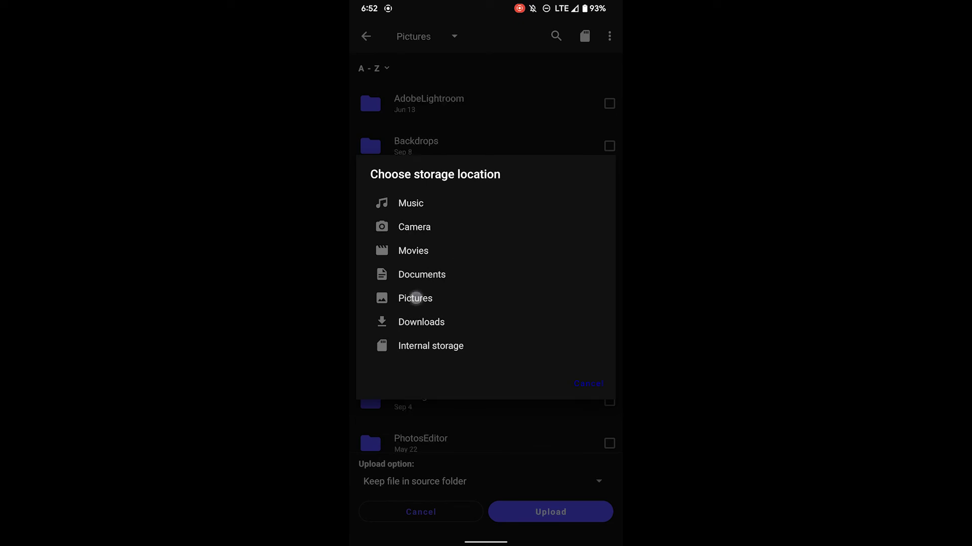
{"action": "left_click", "coordinate": [588, 385]}
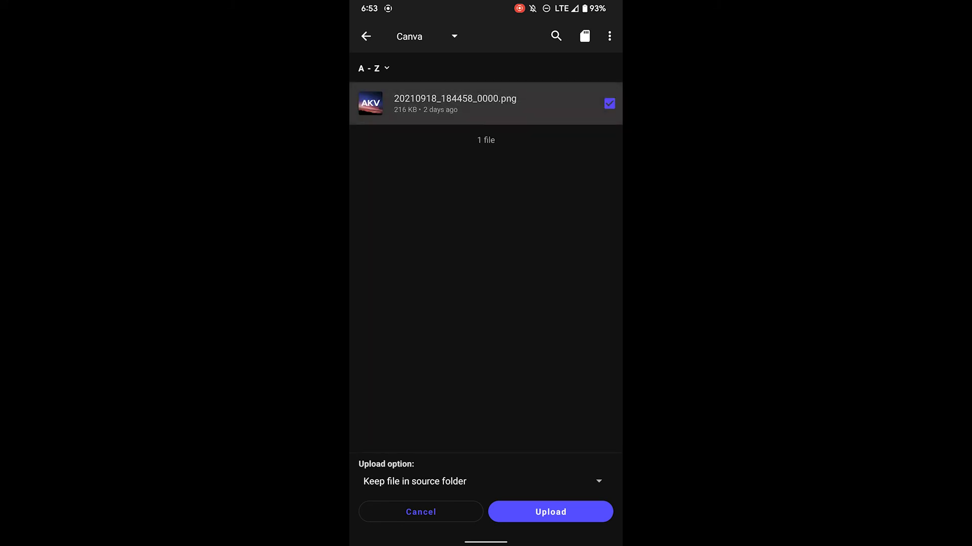
{"action": "left_click", "coordinate": [597, 479]}
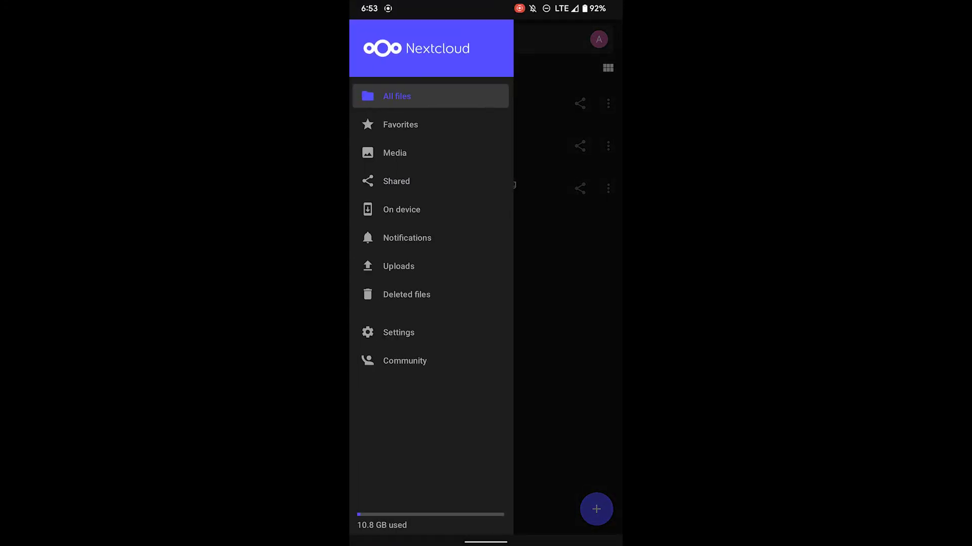
- Go to Settings from the app's navigation drawer and open Auto upload
{"action": "left_click", "coordinate": [402, 330]}
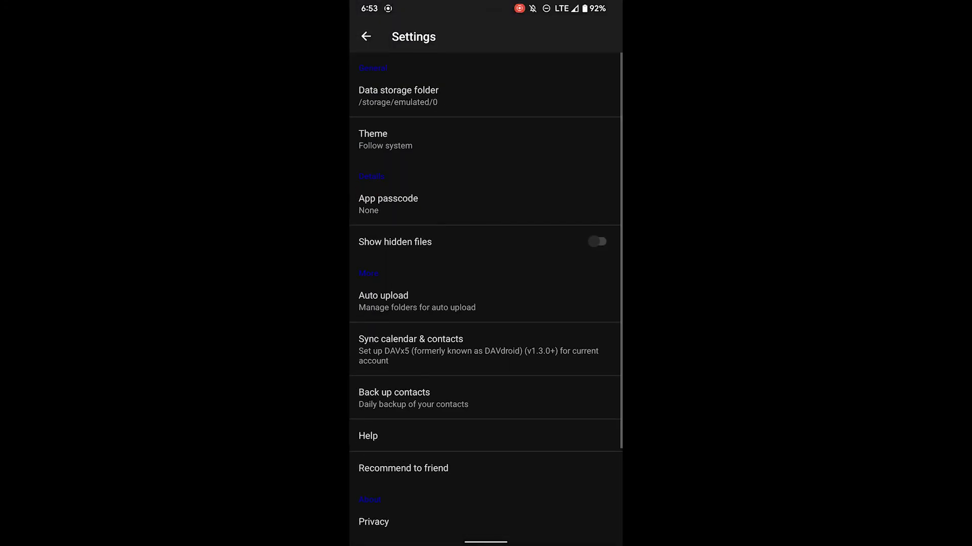
{"action": "left_click_drag", "start_coordinate": [462, 247], "coordinate": [477, 193]}
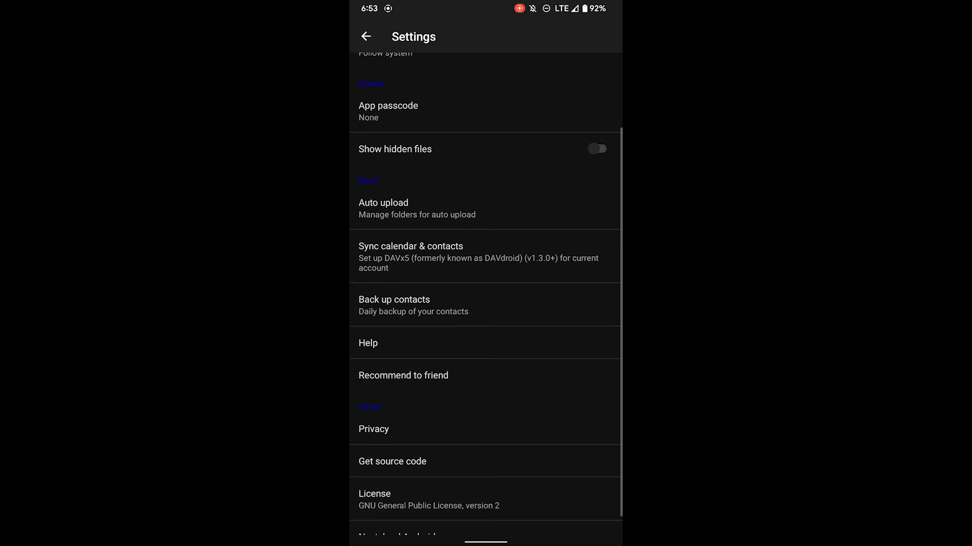
{"action": "left_click", "coordinate": [430, 221]}
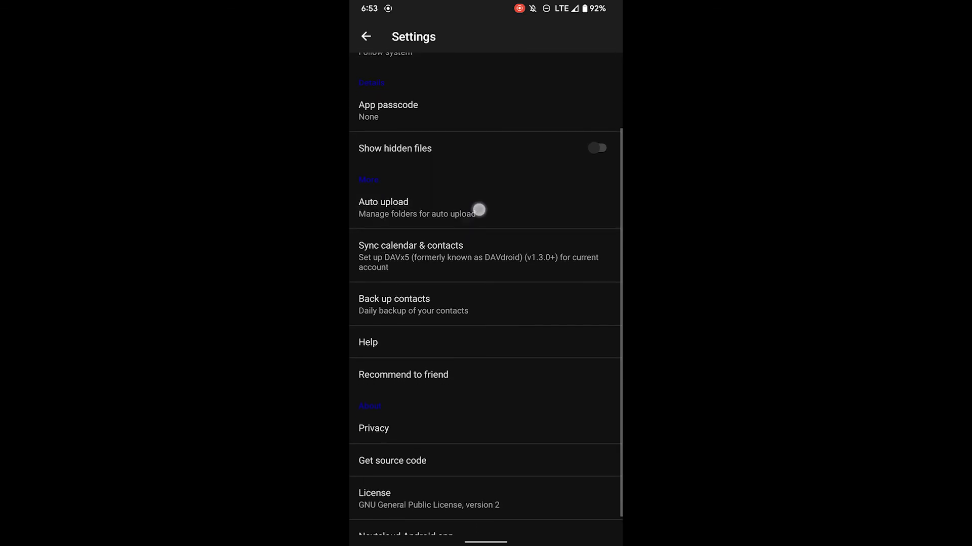
{"action": "left_click", "coordinate": [477, 208]}
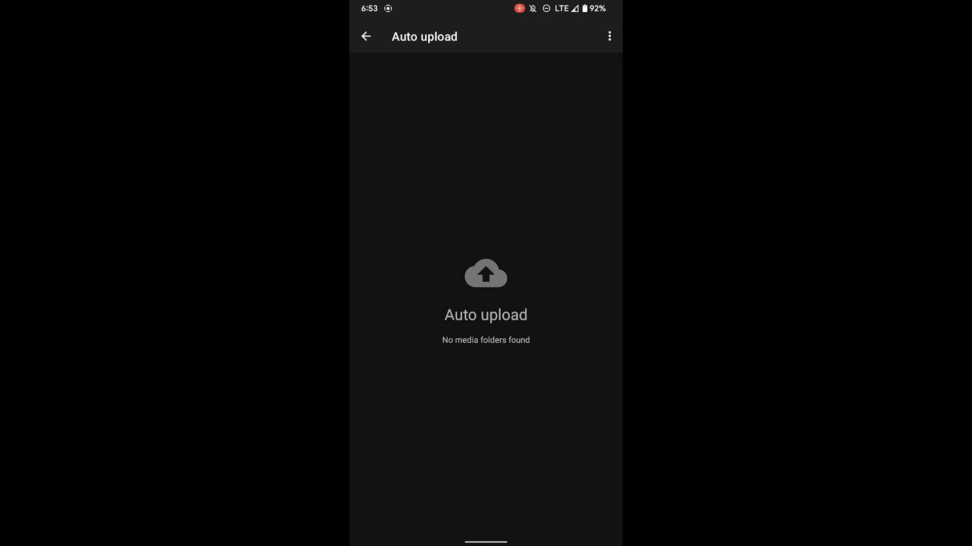